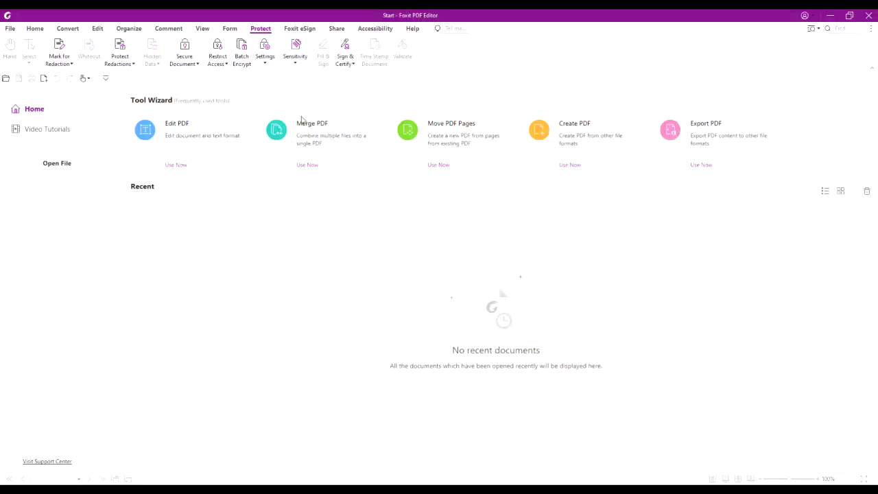
Step: Sign in to Microsoft Azure Information Protection under Protect > Sensitivity with the account e-mail and password
{"action": "left_click", "coordinate": [296, 62]}
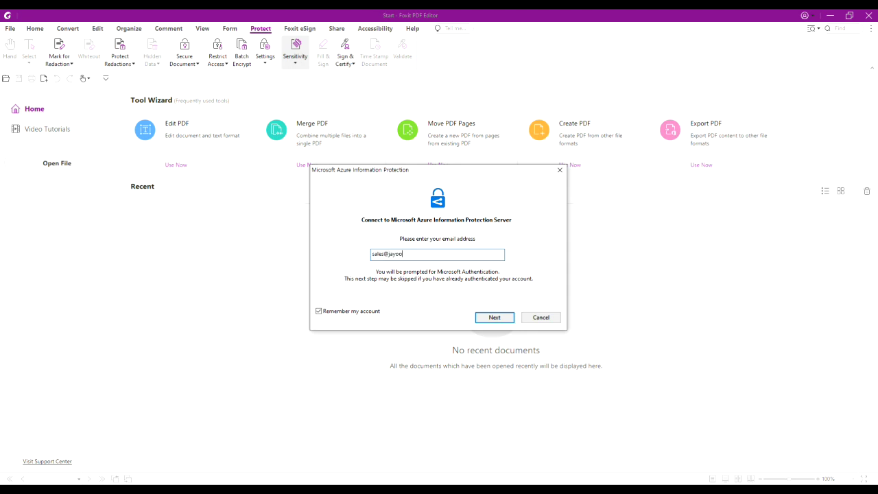
{"action": "key", "text": "Return"}
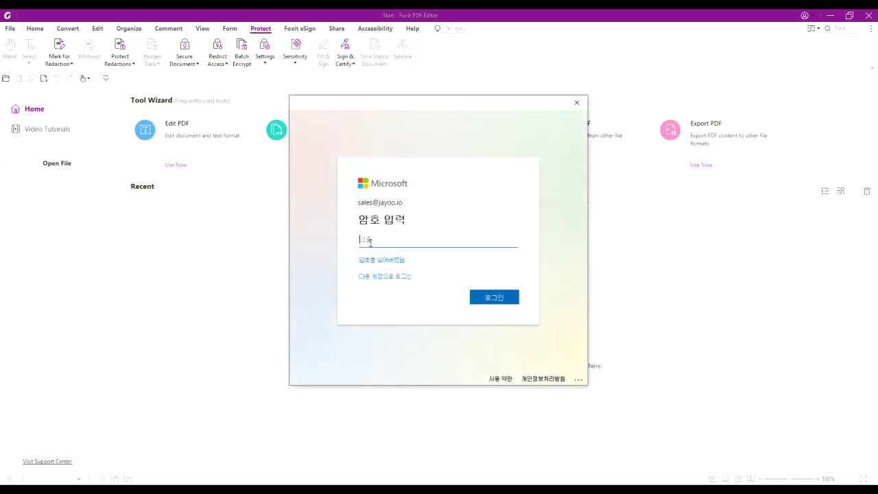
{"action": "type", "text": "************"}
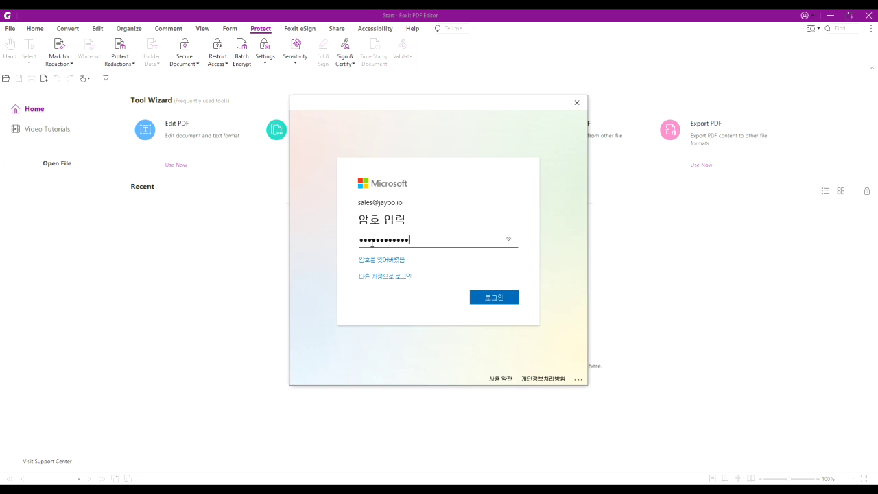
{"action": "key", "text": "Return"}
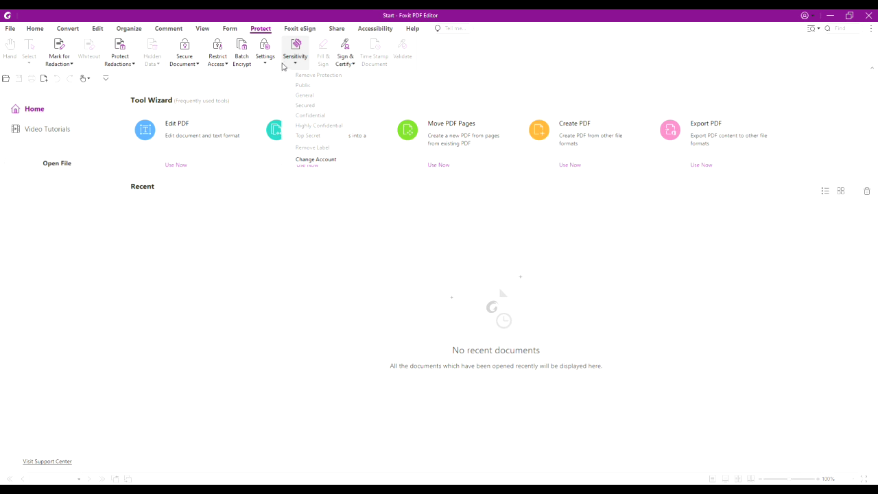
Step: Close the sensitivity label list that runs from Public through Top Secret
{"action": "left_click", "coordinate": [321, 236]}
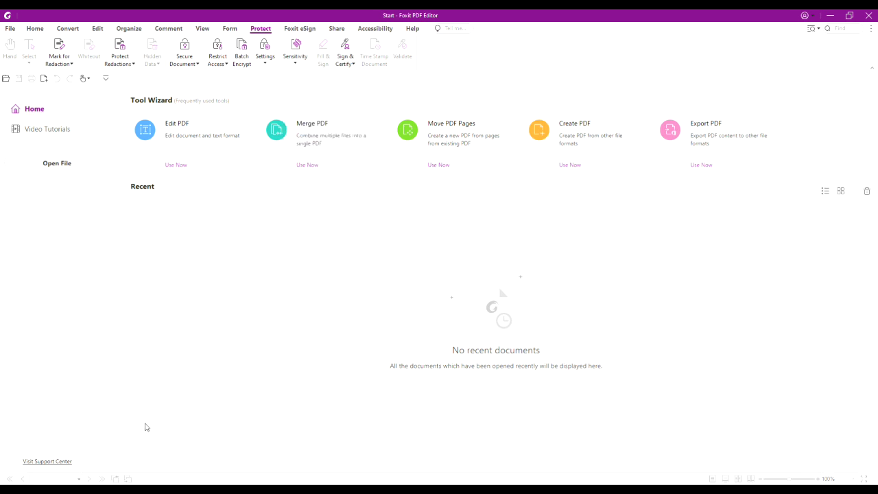
Step: In the AIP Test File folder, preview Sample File 2, then open Sample File 1.pdf in Foxit
{"action": "mouse_move", "coordinate": [107, 479]}
{"action": "left_click", "coordinate": [96, 449]}
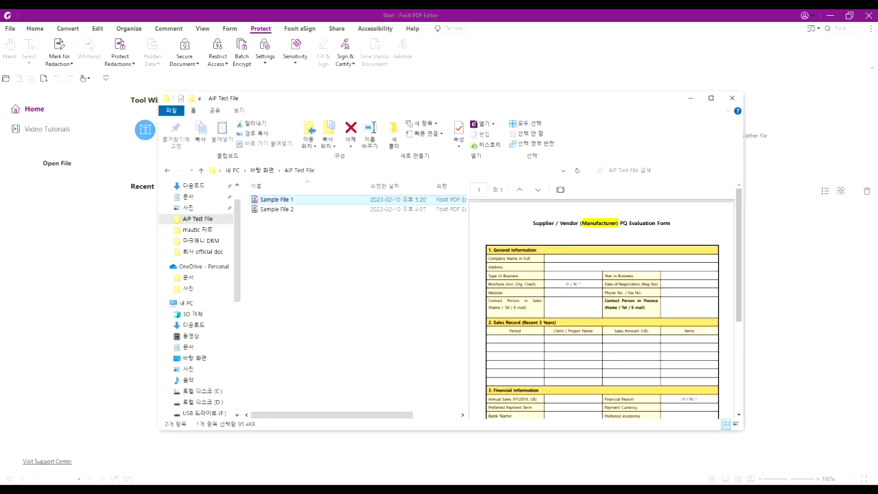
{"action": "left_click", "coordinate": [329, 210]}
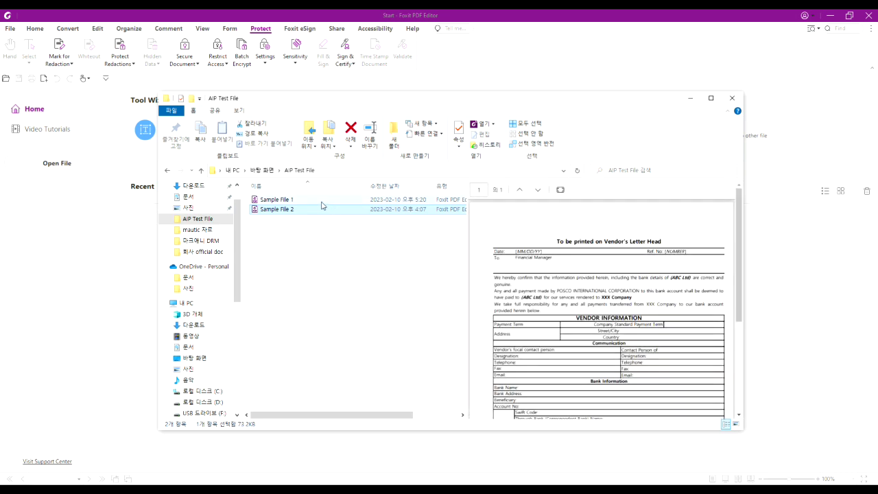
{"action": "left_click", "coordinate": [319, 199]}
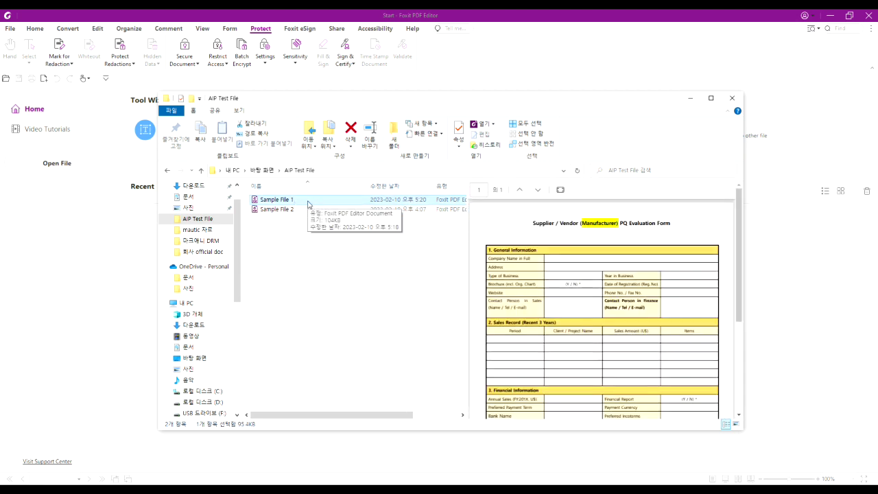
{"action": "double_click", "coordinate": [309, 203]}
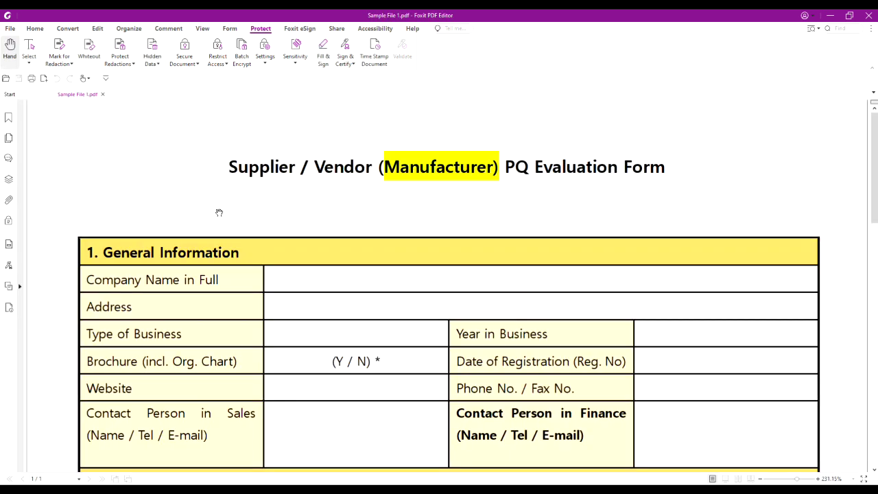
Step: Label Sample File 1 Highly Confidential and bring up its permission details
{"action": "scroll", "coordinate": [219, 213], "scroll_direction": "down", "scroll_amount": 1, "text": "ctrl"}
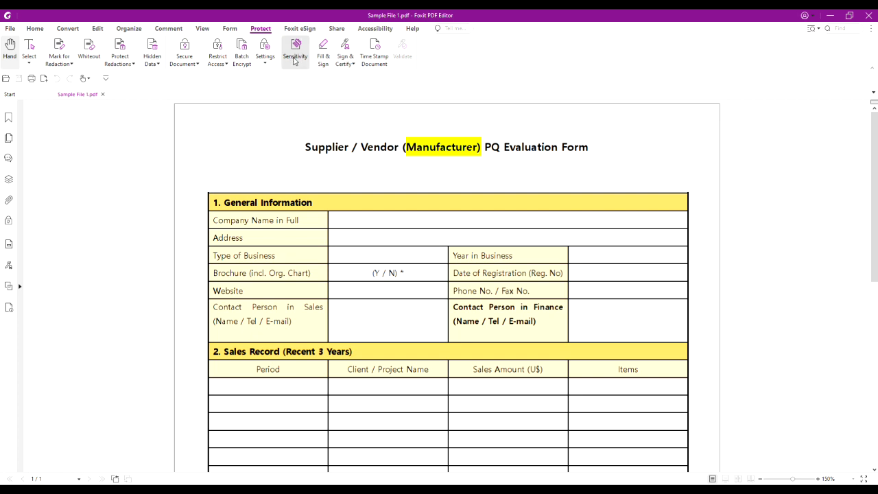
{"action": "left_click", "coordinate": [293, 60]}
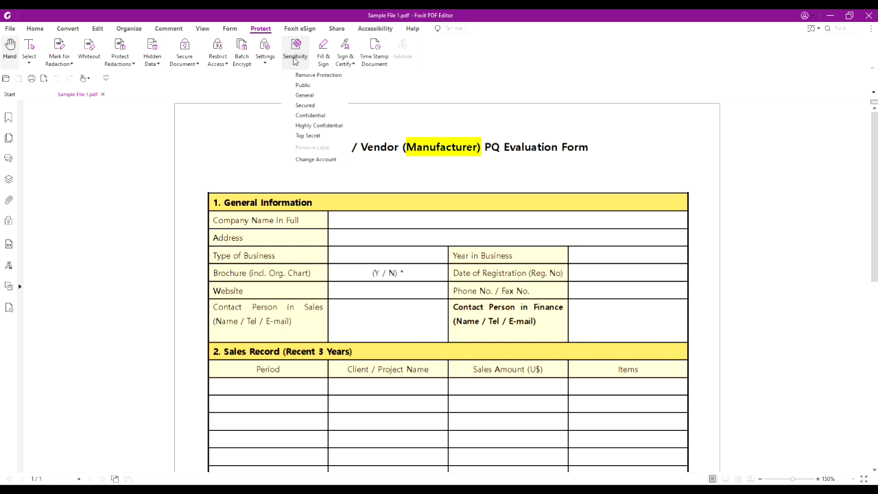
{"action": "left_click", "coordinate": [312, 126]}
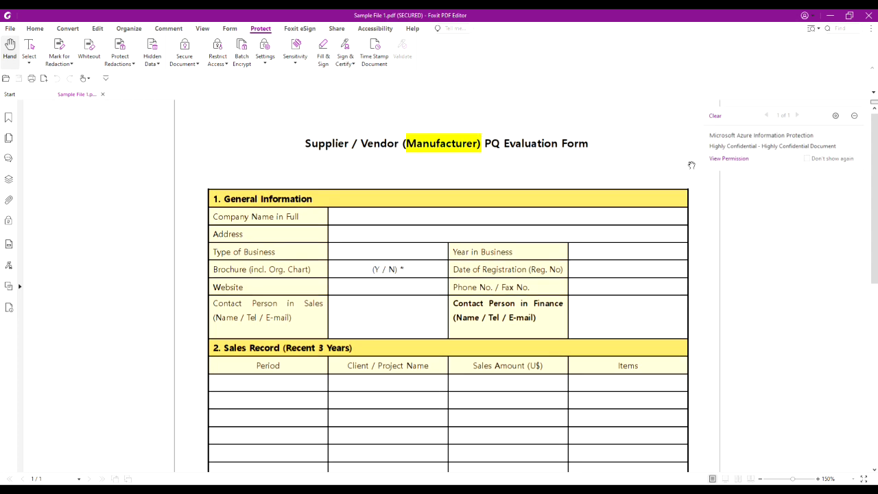
{"action": "left_click", "coordinate": [732, 159]}
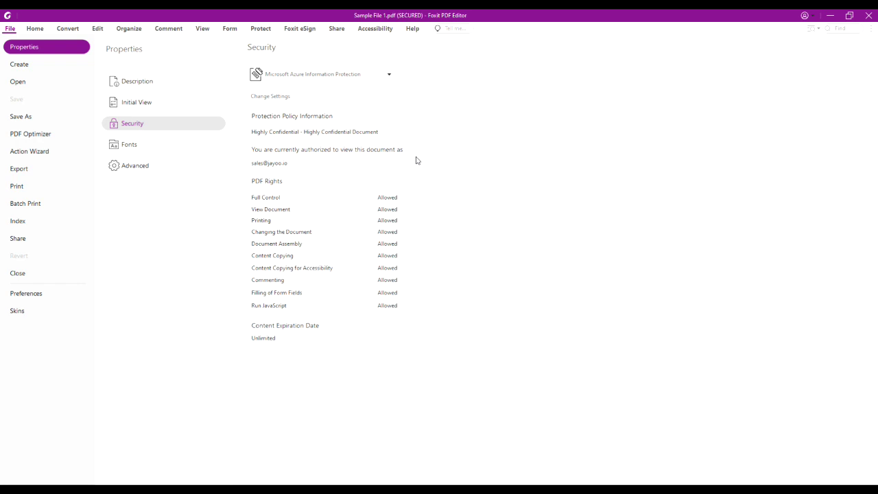
Step: Check the Security Method list shows the Highly Confidential policy, then start Save As
{"action": "left_click", "coordinate": [389, 75]}
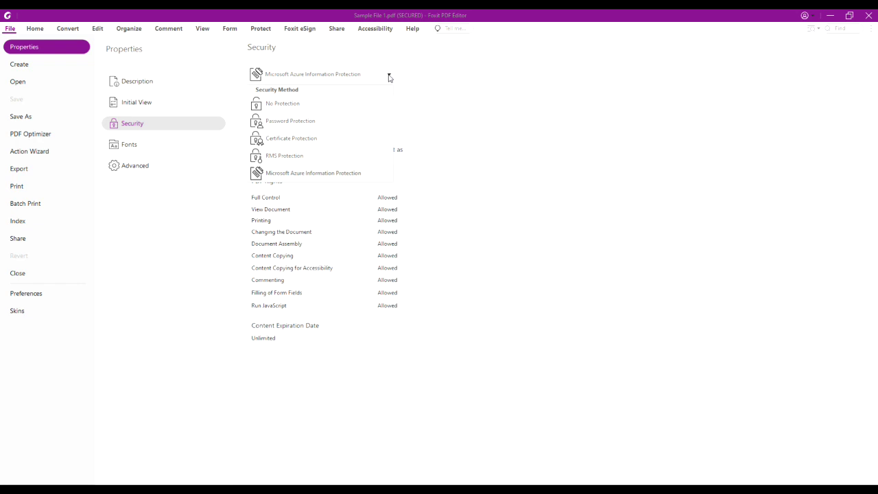
{"action": "left_click", "coordinate": [465, 91]}
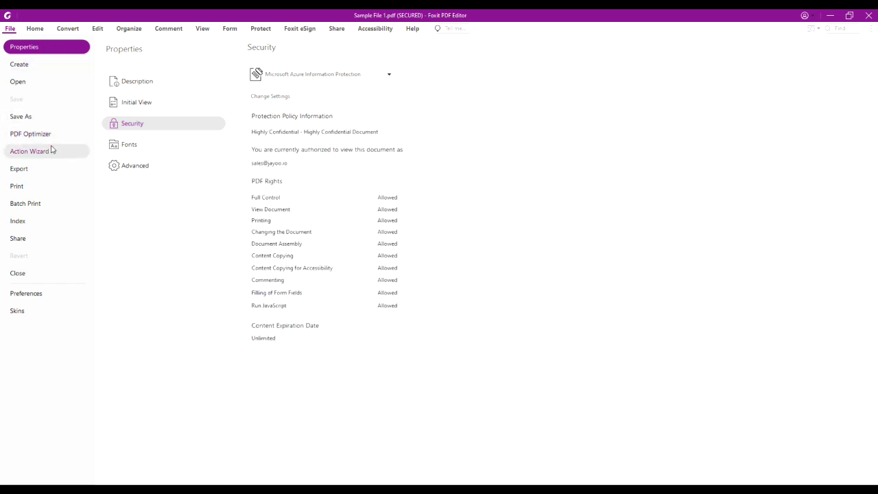
{"action": "left_click", "coordinate": [53, 121]}
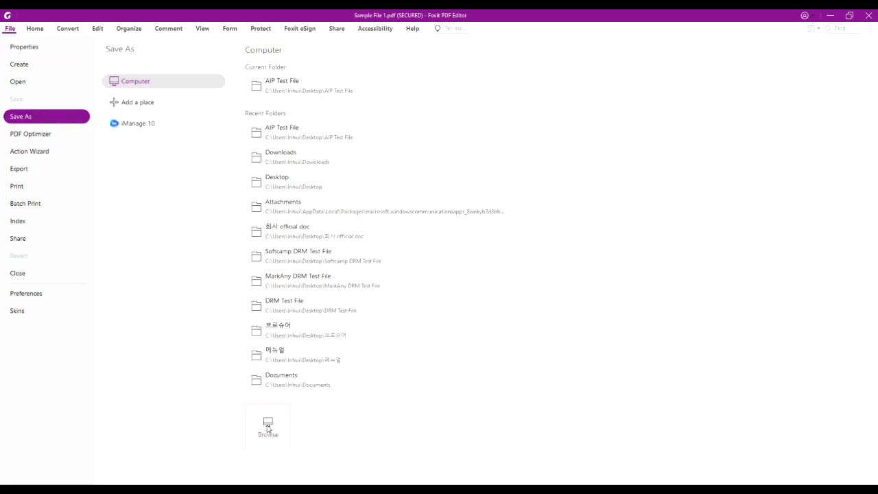
Step: Save the copy in AIP Test File as 'Sample File 1_AIP Protected' and switch to that folder
{"action": "left_click", "coordinate": [291, 93]}
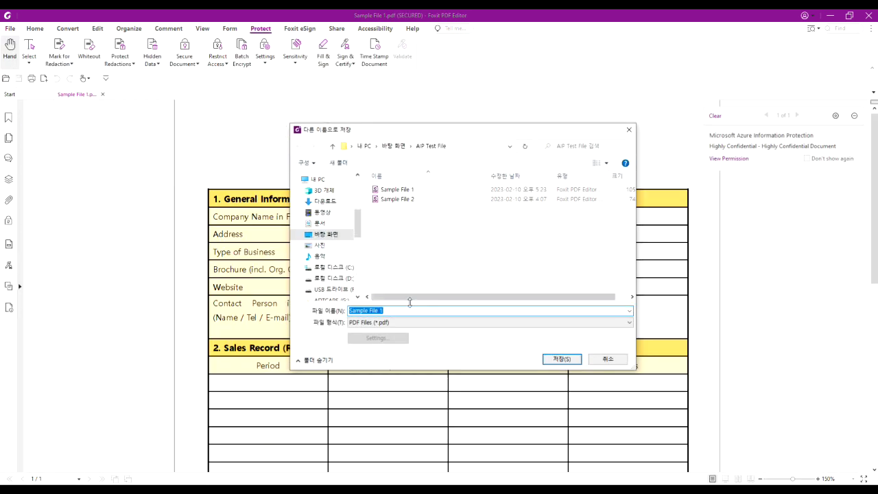
{"action": "left_click", "coordinate": [414, 309]}
{"action": "type", "text": "_AIP"}
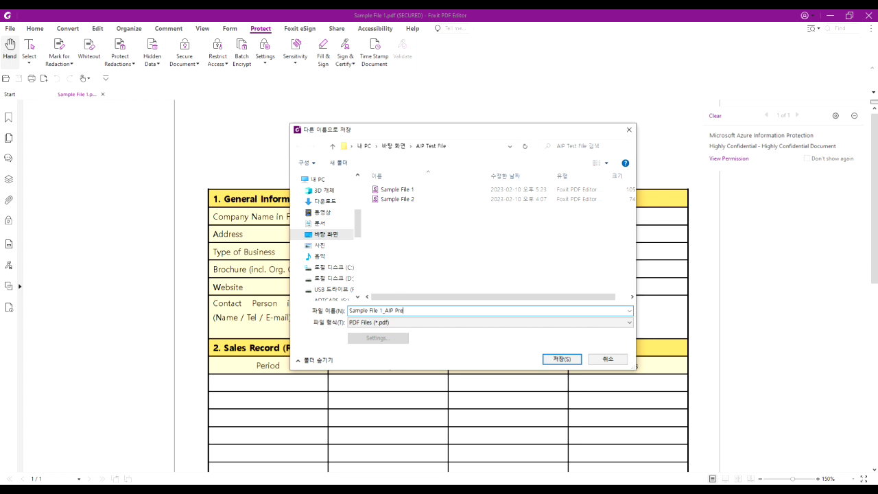
{"action": "type", "text": " Protected"}
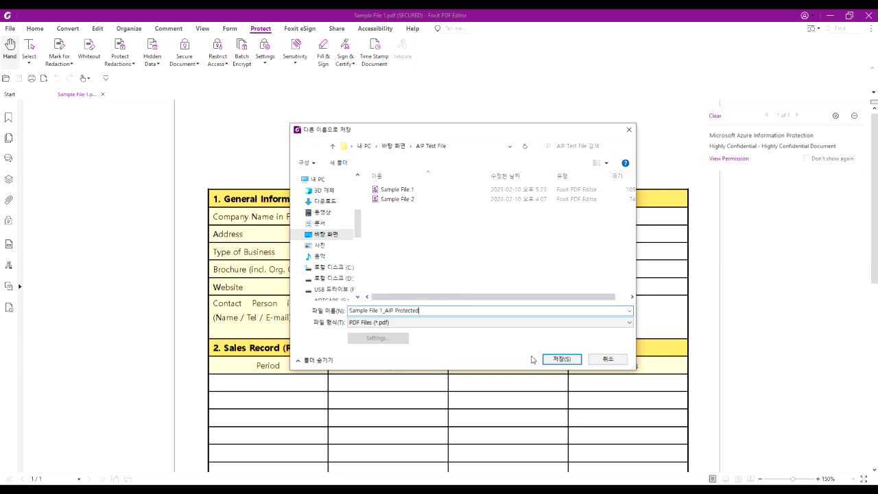
{"action": "left_click", "coordinate": [551, 359]}
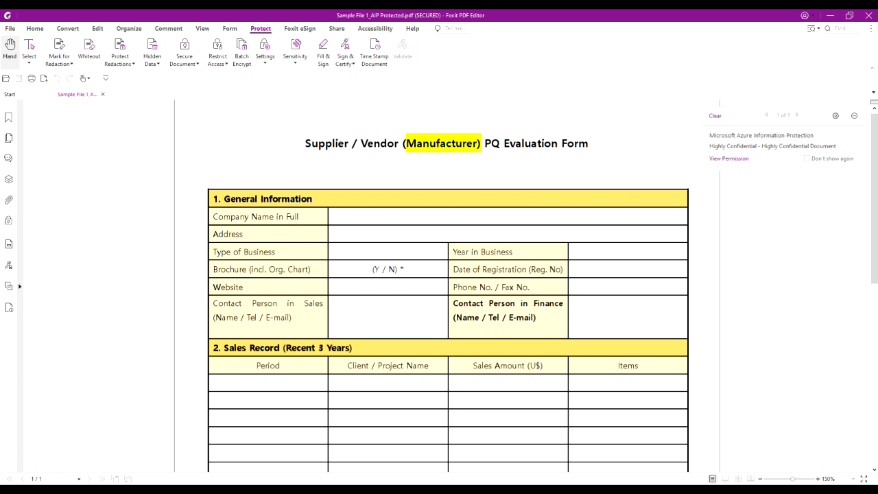
{"action": "key", "text": "alt+Tab"}
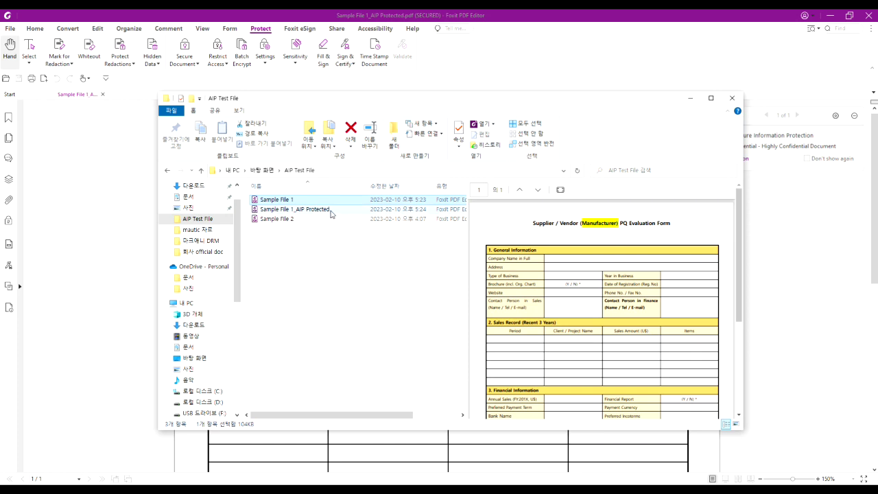
Step: Open Sample File 1_AIP Protected.pdf in Chrome from the AIP Test File folder
{"action": "left_click", "coordinate": [331, 212]}
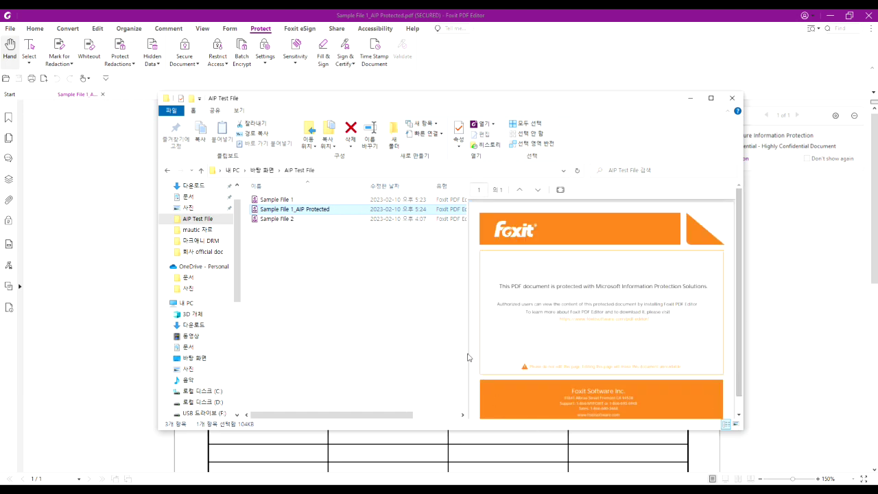
{"action": "double_click", "coordinate": [342, 212]}
{"action": "right_click", "coordinate": [342, 214]}
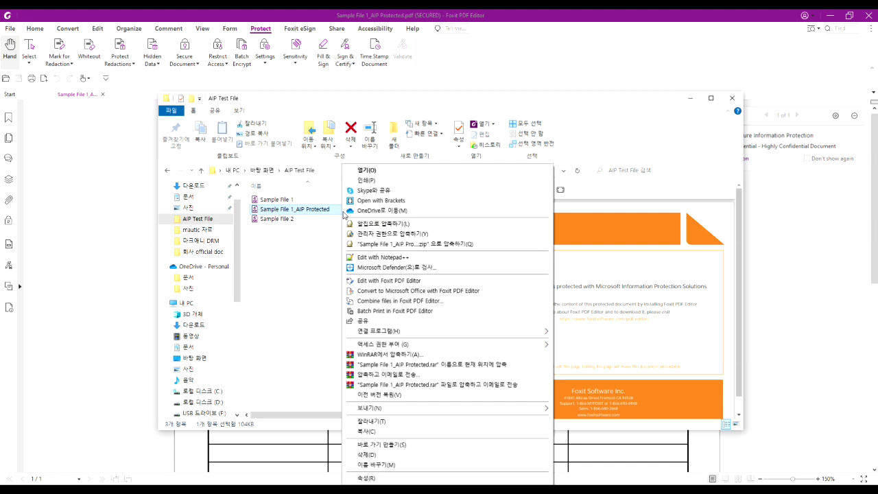
{"action": "mouse_move", "coordinate": [393, 334]}
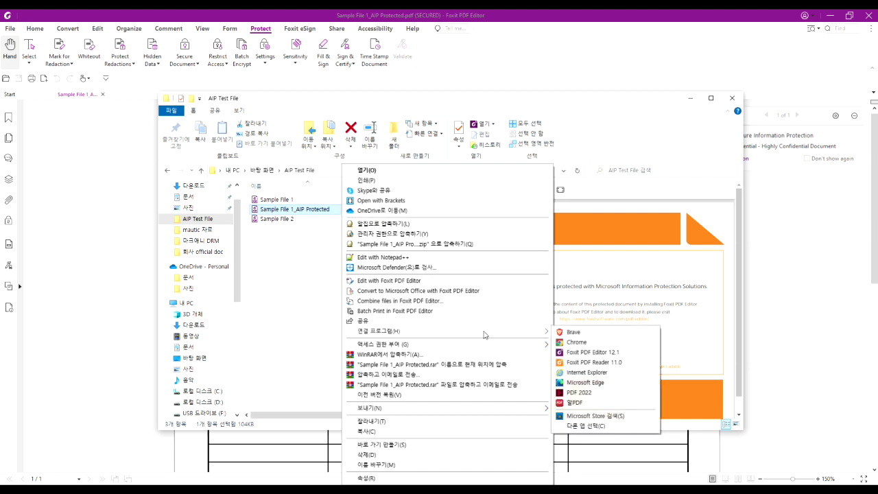
{"action": "left_click", "coordinate": [570, 342]}
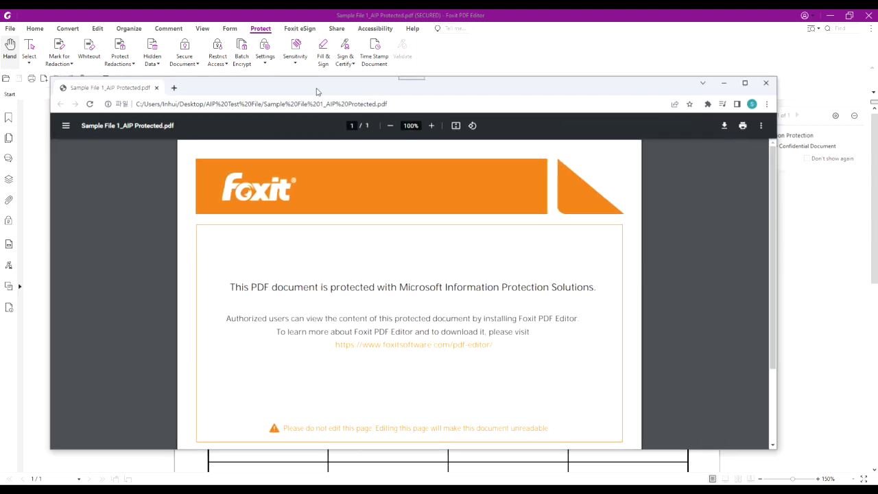
Step: Maximize Chrome to read the Microsoft Information Protection notice page for the protected copy
{"action": "double_click", "coordinate": [324, 90]}
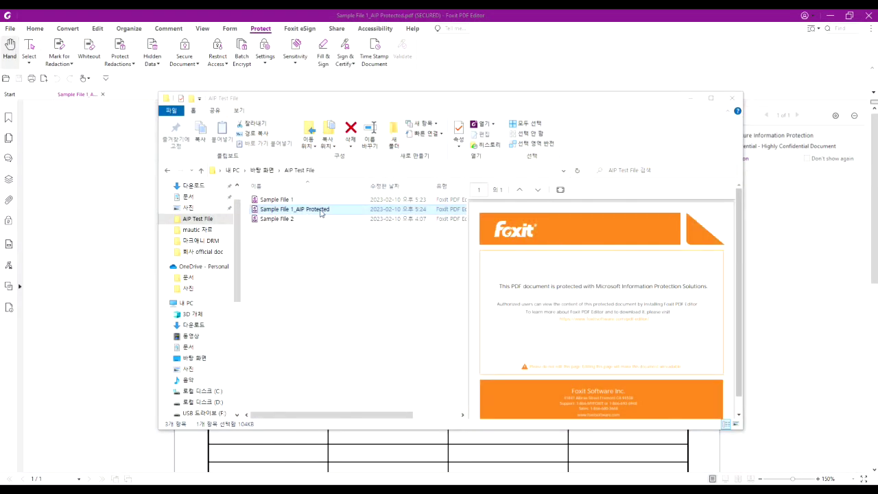
Step: Return to Foxit with Sample File 1_AIP Protected.pdf and bring up its sensitivity labels
{"action": "left_click", "coordinate": [320, 212]}
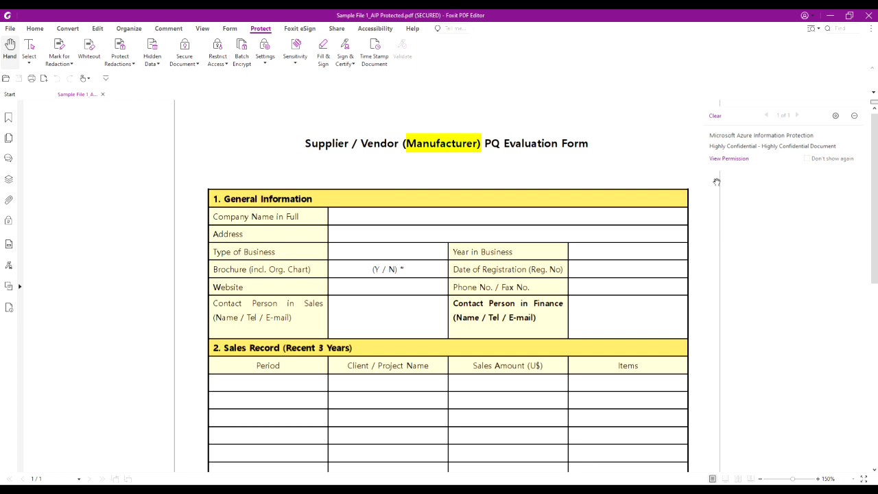
{"action": "left_click", "coordinate": [300, 64]}
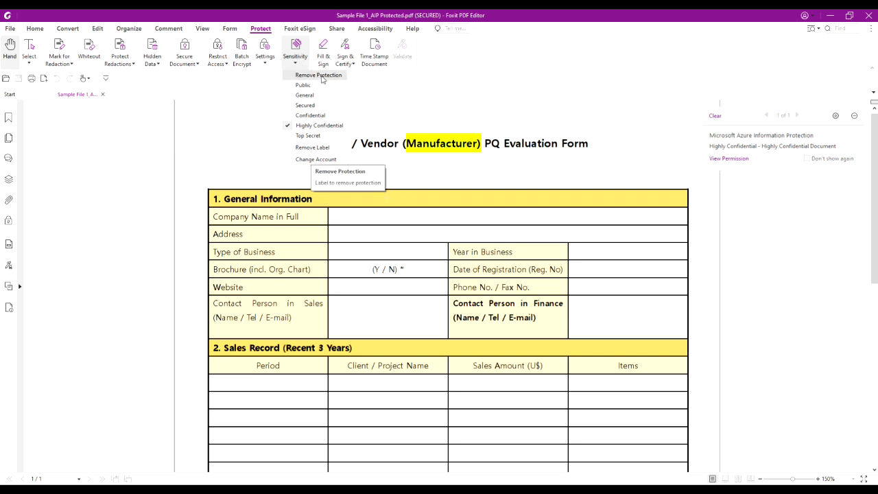
Step: Remove the Highly Confidential label with justification 'other' and confirm removing the document's security
{"action": "left_click", "coordinate": [318, 150]}
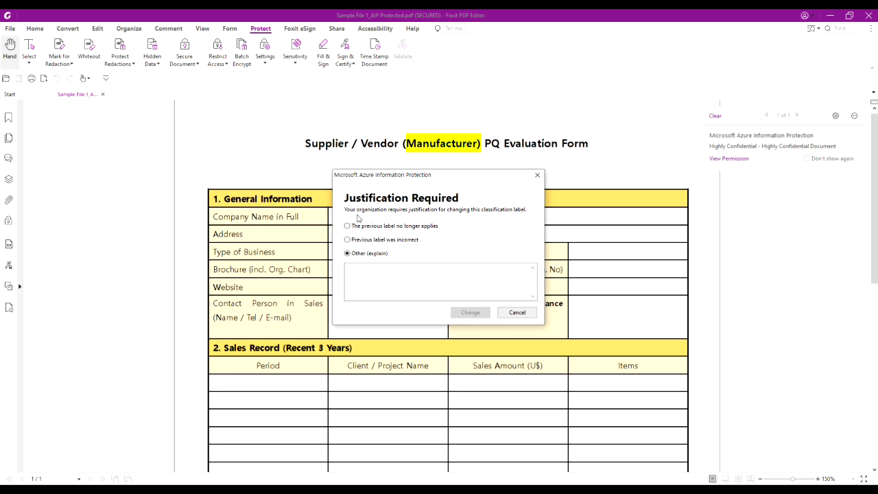
{"action": "left_click", "coordinate": [468, 275]}
{"action": "type", "text": "other"}
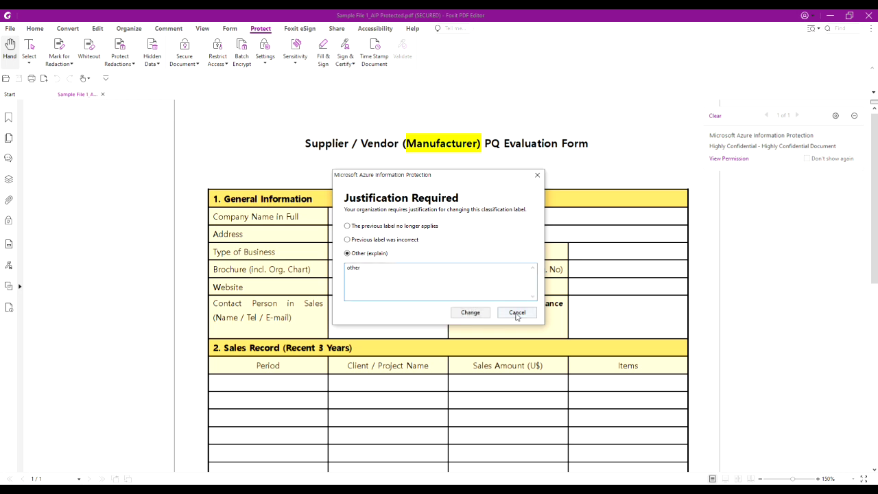
{"action": "left_click", "coordinate": [471, 312]}
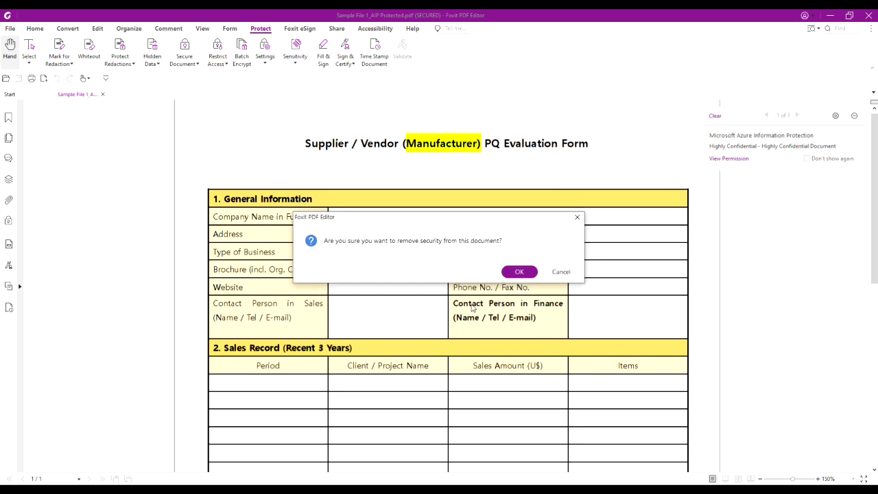
{"action": "left_click", "coordinate": [516, 273]}
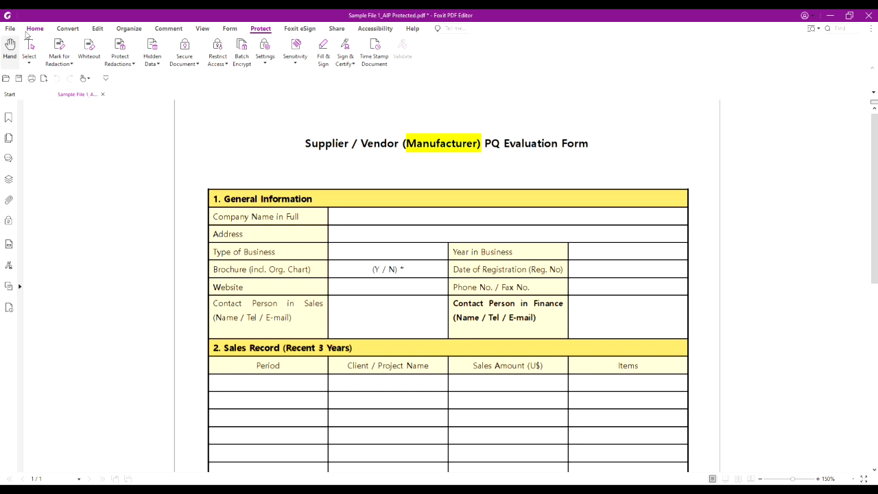
Step: Save the unprotected Sample File 1_AIP Protected.pdf and return to the AIP Test File folder
{"action": "left_click", "coordinate": [10, 30]}
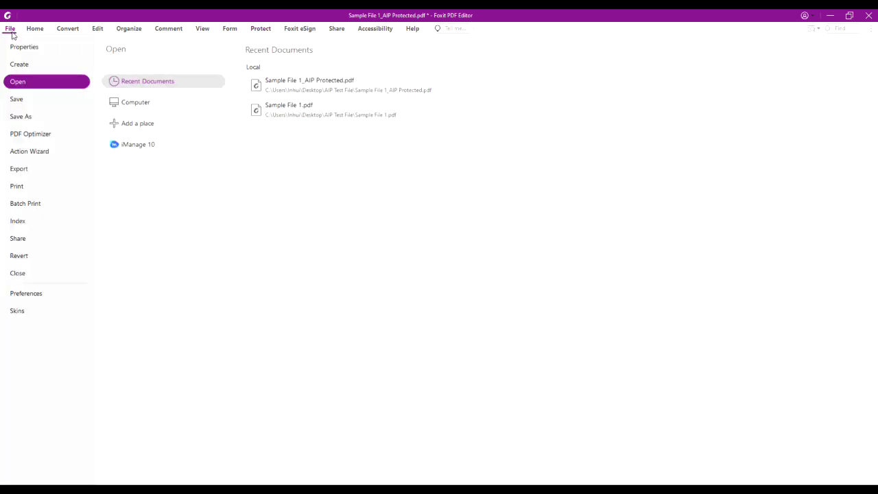
{"action": "left_click", "coordinate": [25, 100]}
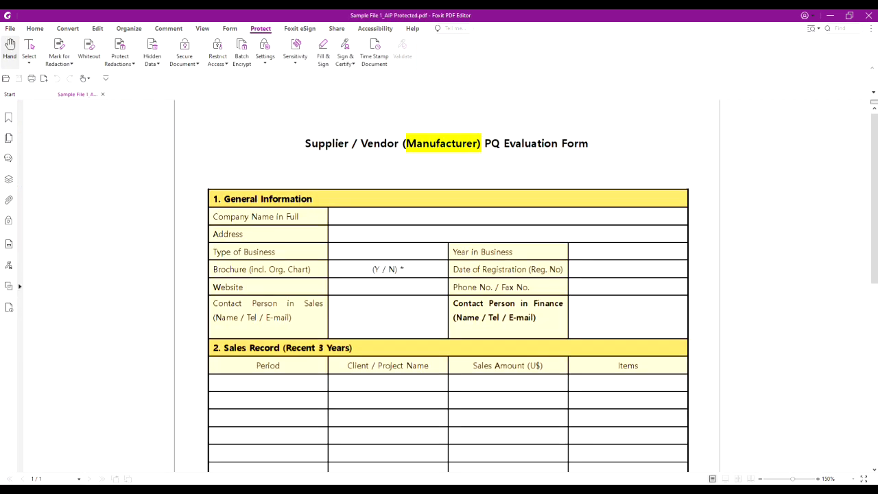
{"action": "left_click", "coordinate": [41, 490]}
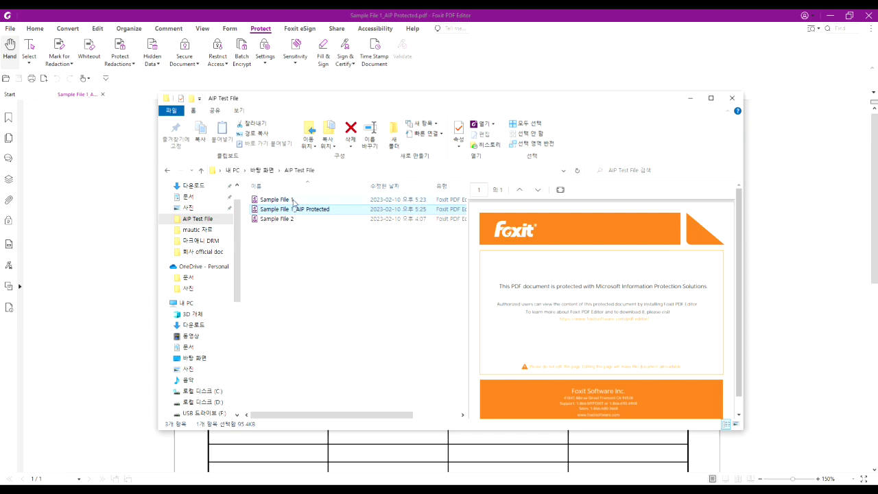
Step: Select Sample File 1_AIP Protected to confirm its preview shows the form, not the protection notice
{"action": "left_click_drag", "start_coordinate": [293, 199], "coordinate": [321, 213]}
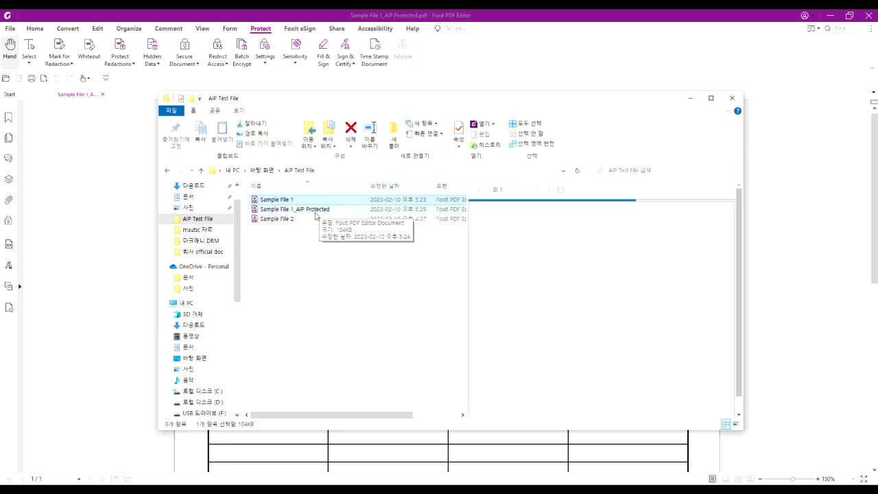
{"action": "left_click", "coordinate": [312, 212]}
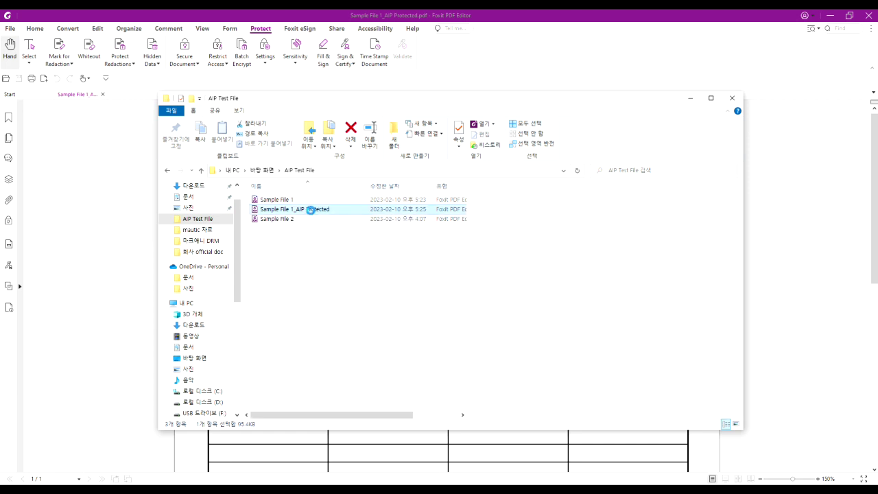